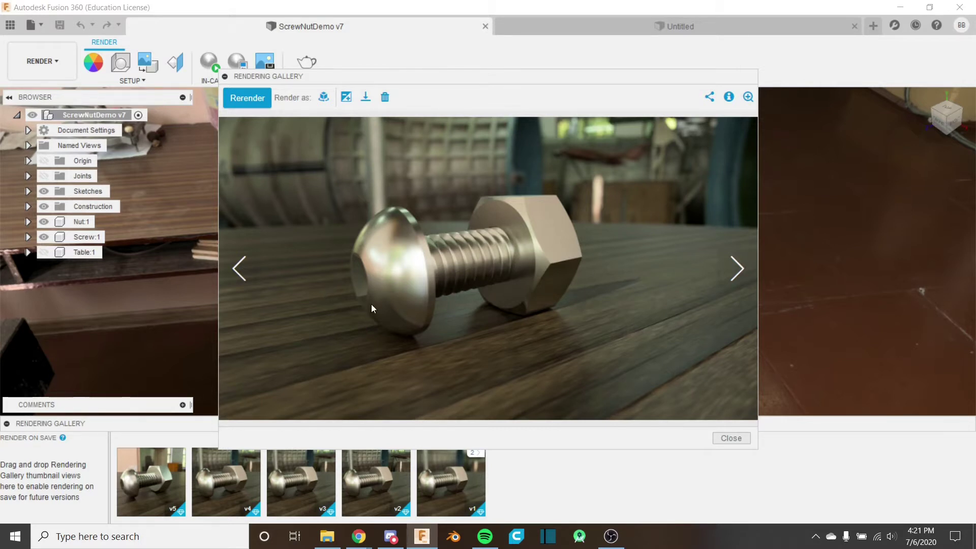
Step: Leave the ScrewNutDemo v7 render gallery for the empty Untitled design document
click(727, 23)
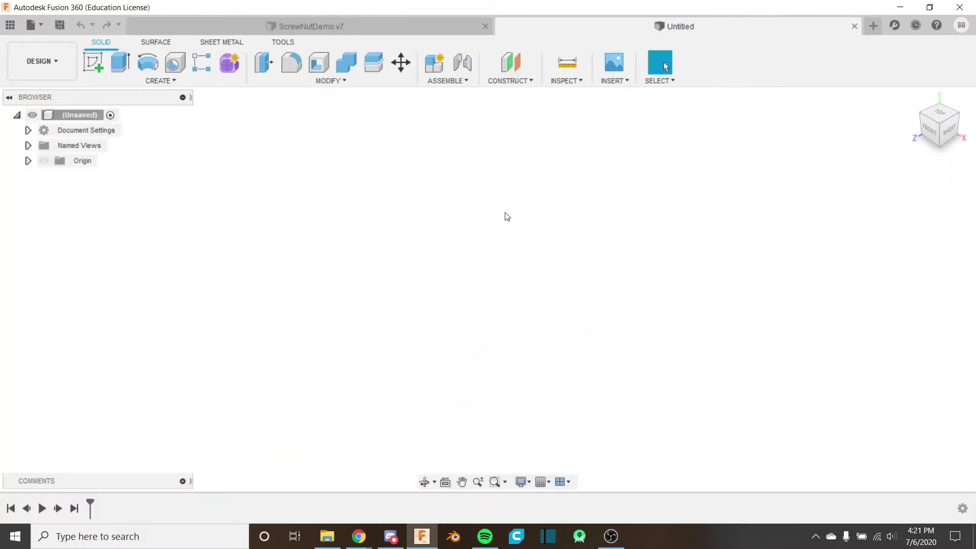
Step: Look up the M4 nut's 8 mm across-flats size on Chrome's hex nut chart, then return to Fusion
key(alt+Tab)
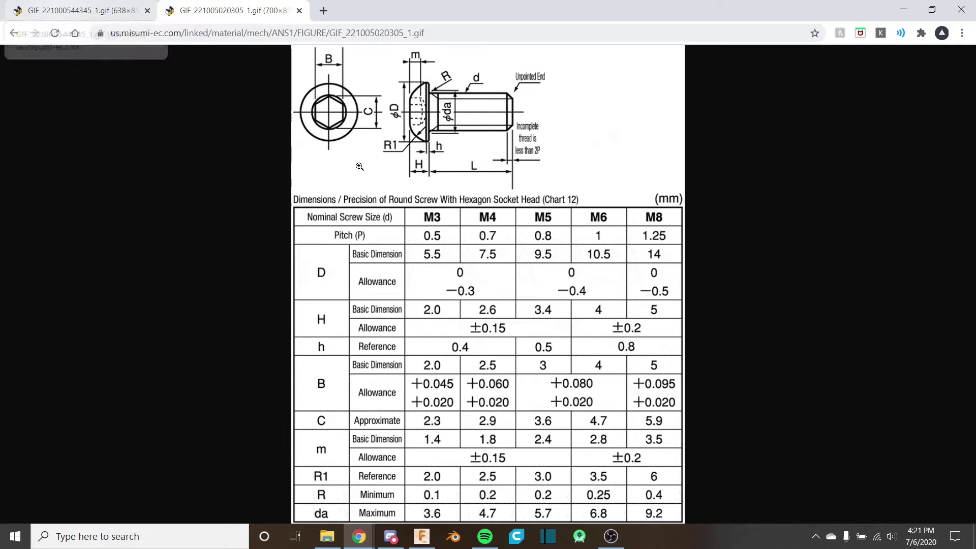
click(70, 10)
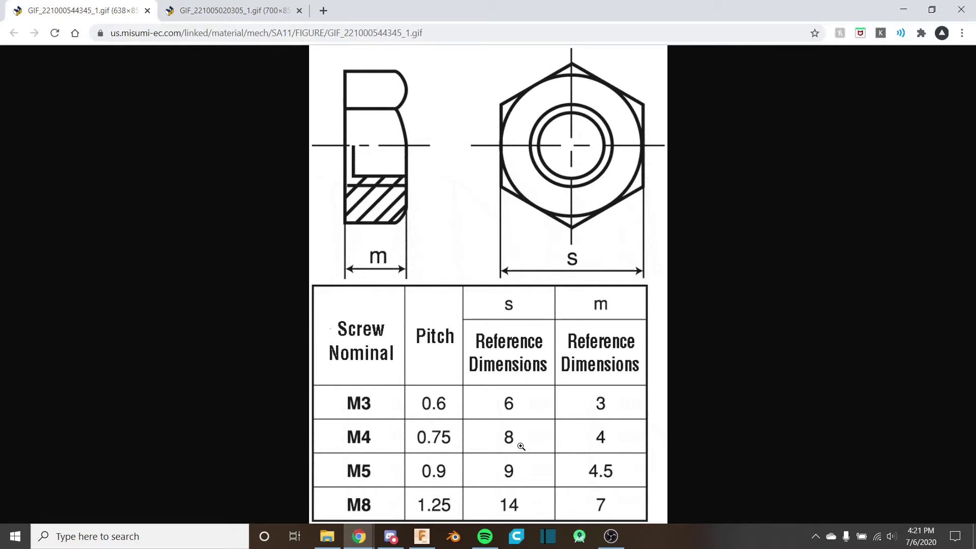
key(alt+Tab)
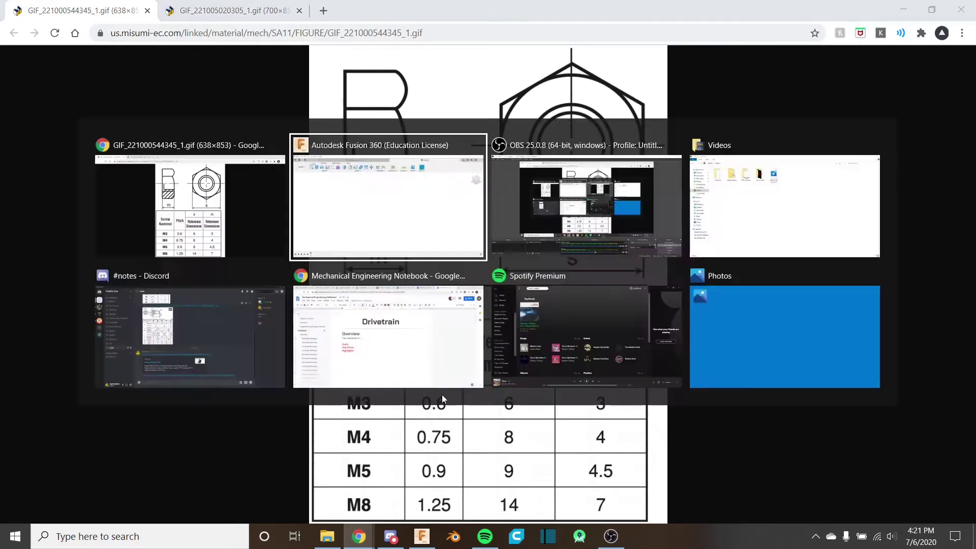
Step: Undo the front-plane sketch and start a new sketch on the horizontal top (XZ) plane instead
click(331, 80)
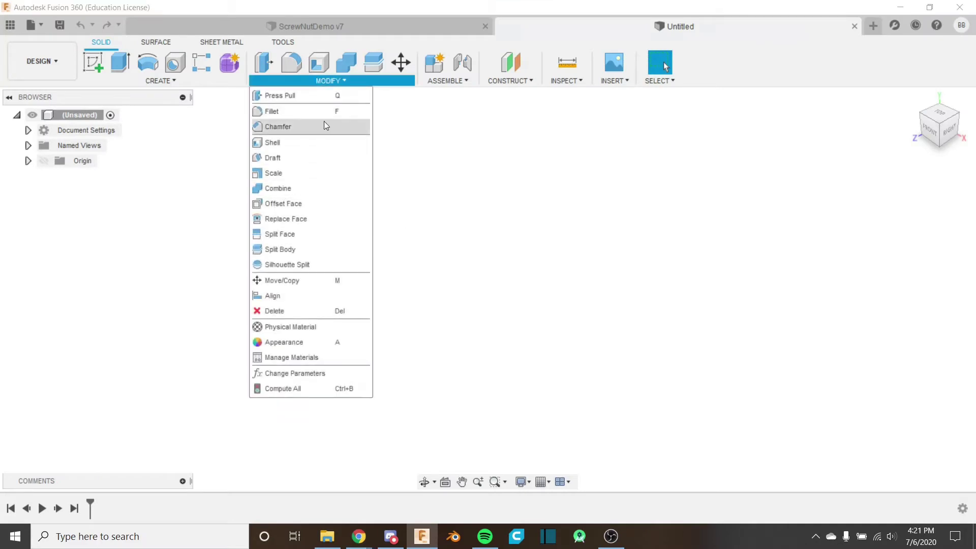
click(93, 62)
click(516, 285)
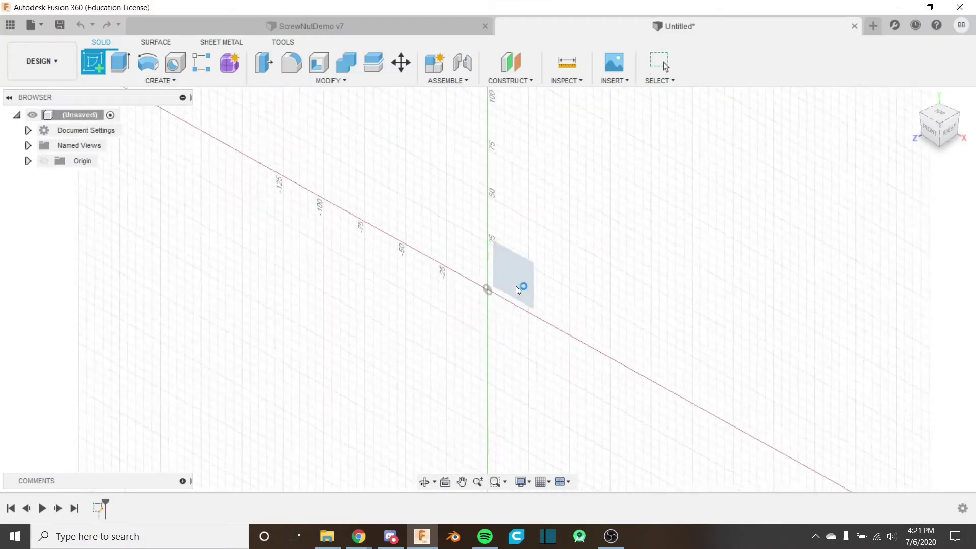
click(304, 82)
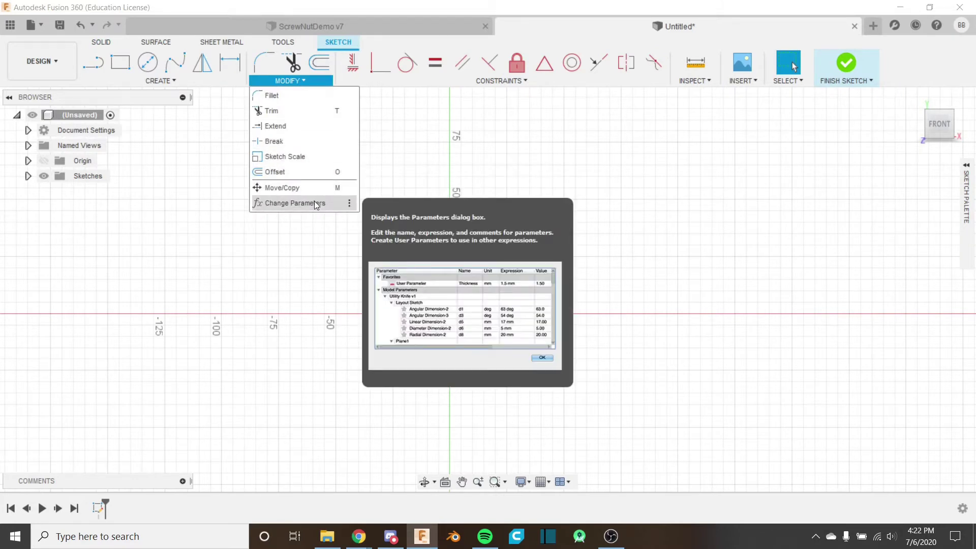
click(230, 62)
key(ctrl+z)
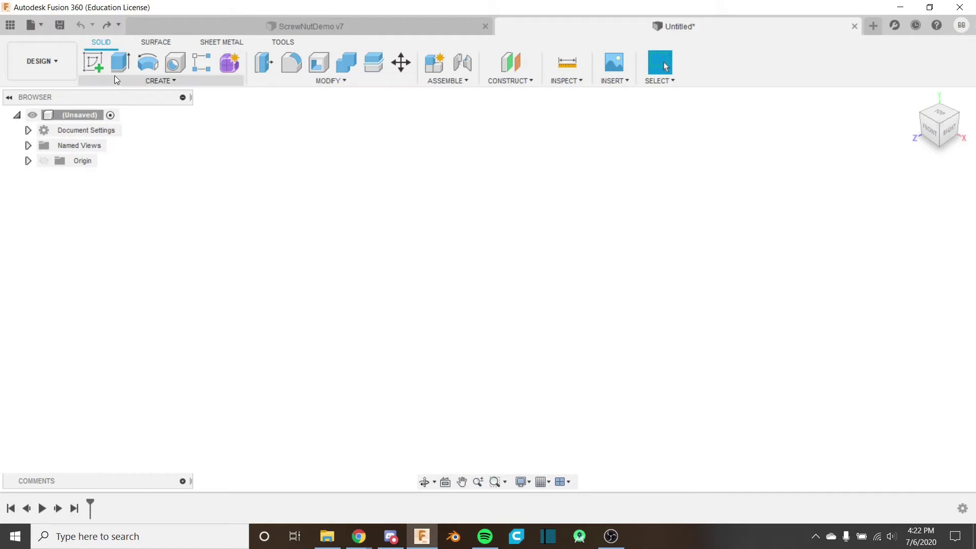
click(93, 63)
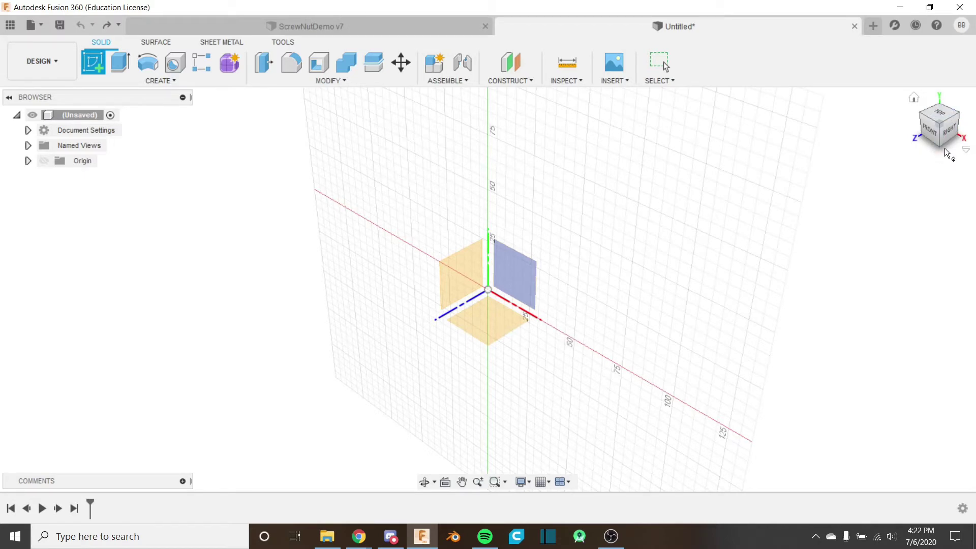
click(517, 334)
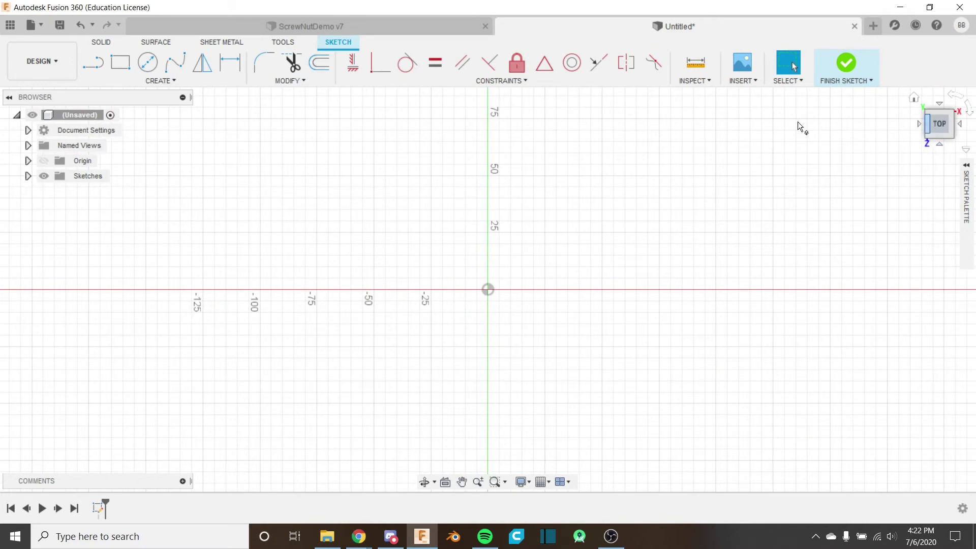
scroll(483, 300, up, 4)
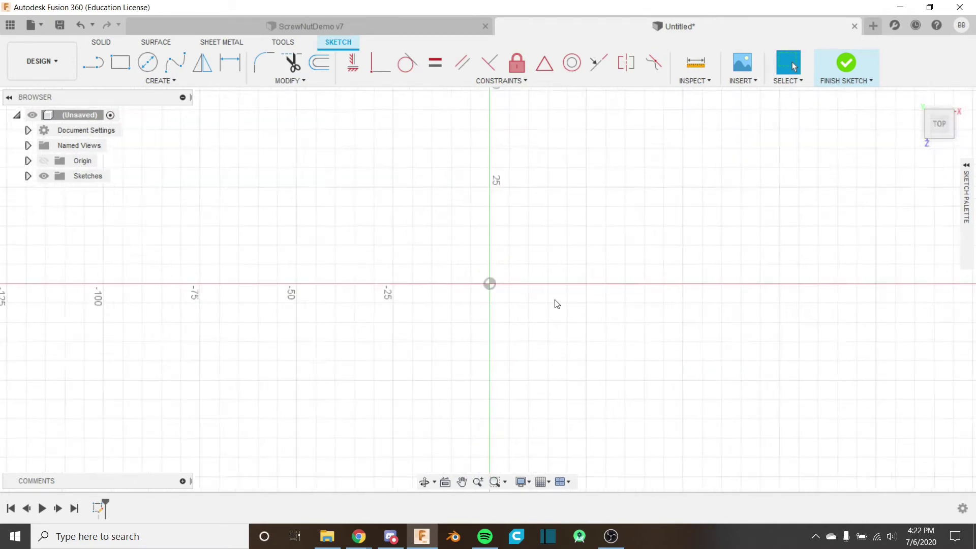
Step: Create the user parameter NutFlattoFlat with expression 8 mm in Change Parameters
click(289, 81)
click(272, 203)
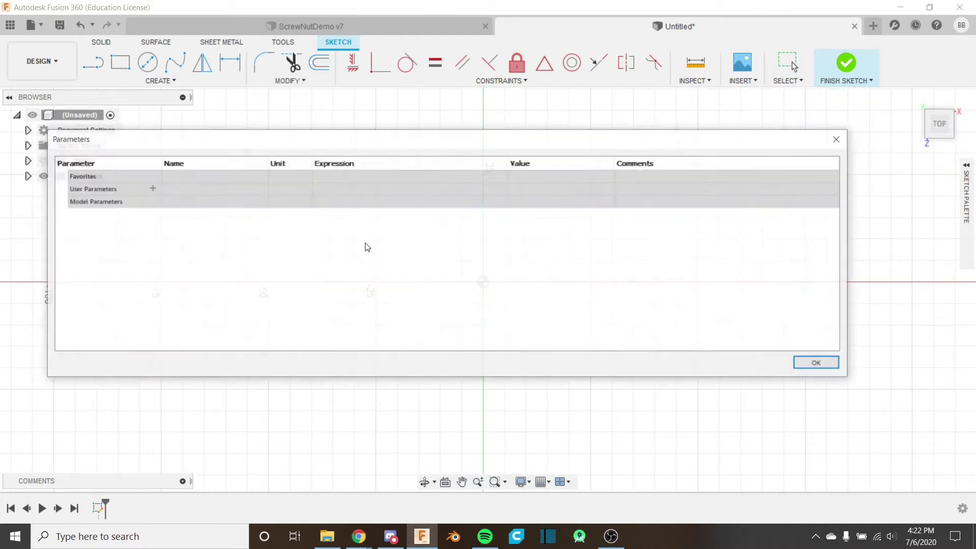
click(152, 188)
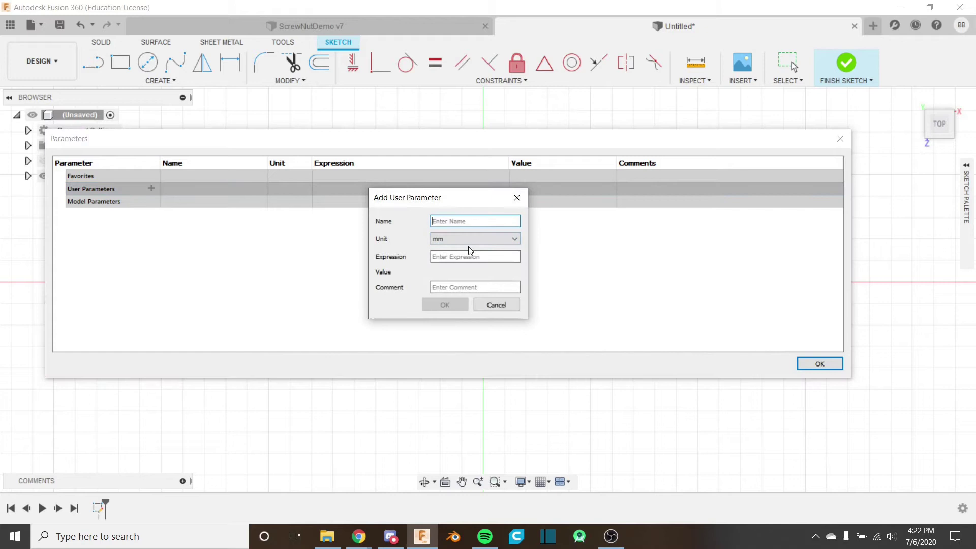
text(NutFlattoFlat)
key(Tab)
text(8)
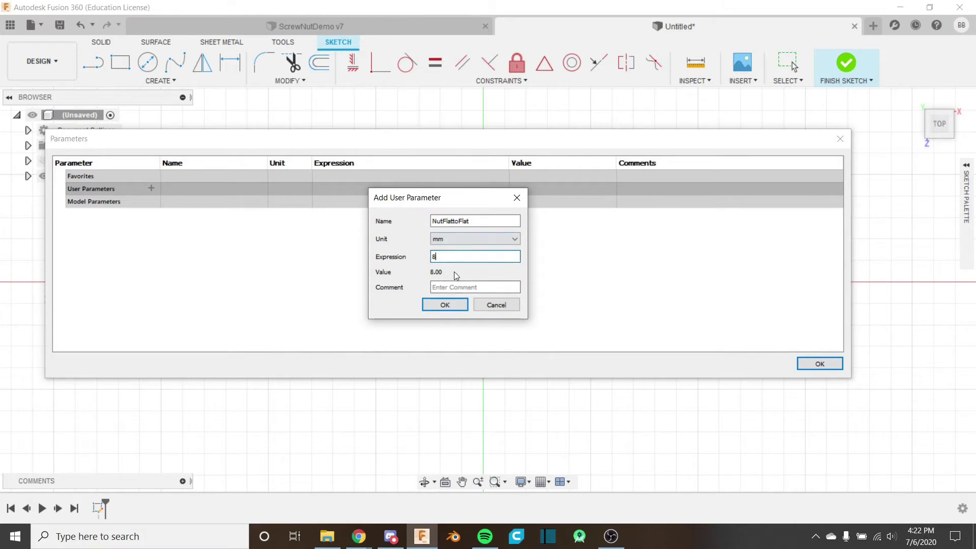
click(458, 304)
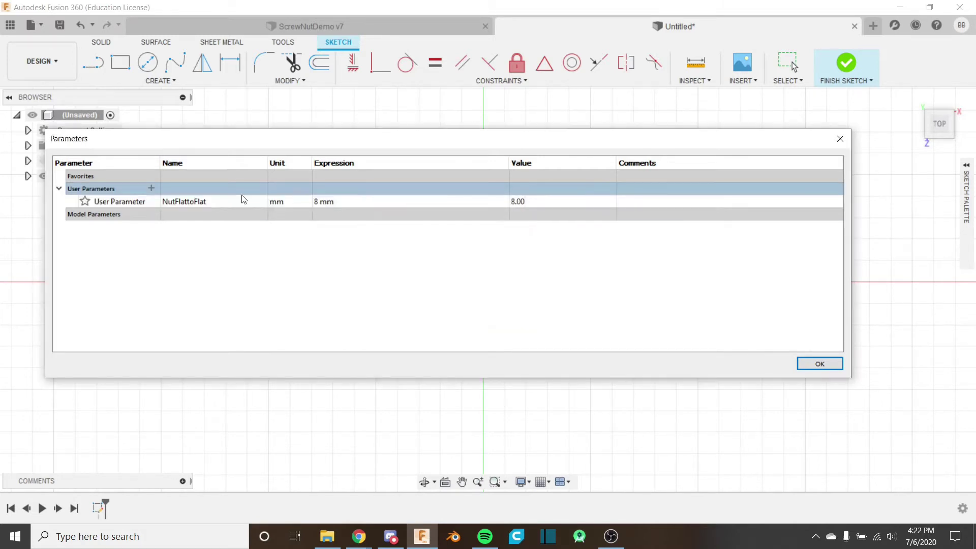
click(820, 364)
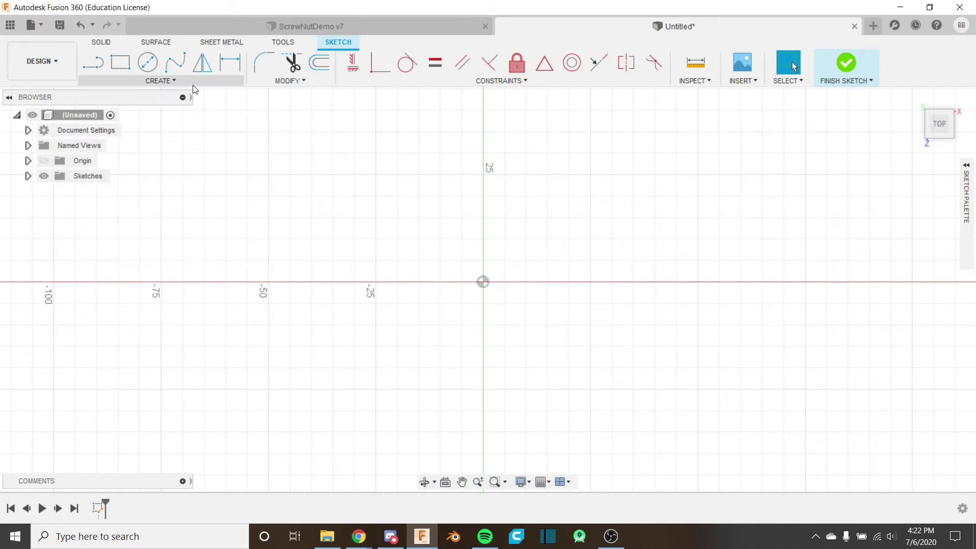
Step: Draw a 6-sided circumscribed polygon at the origin, sized by NutFlattoFlat (8.00)
click(193, 84)
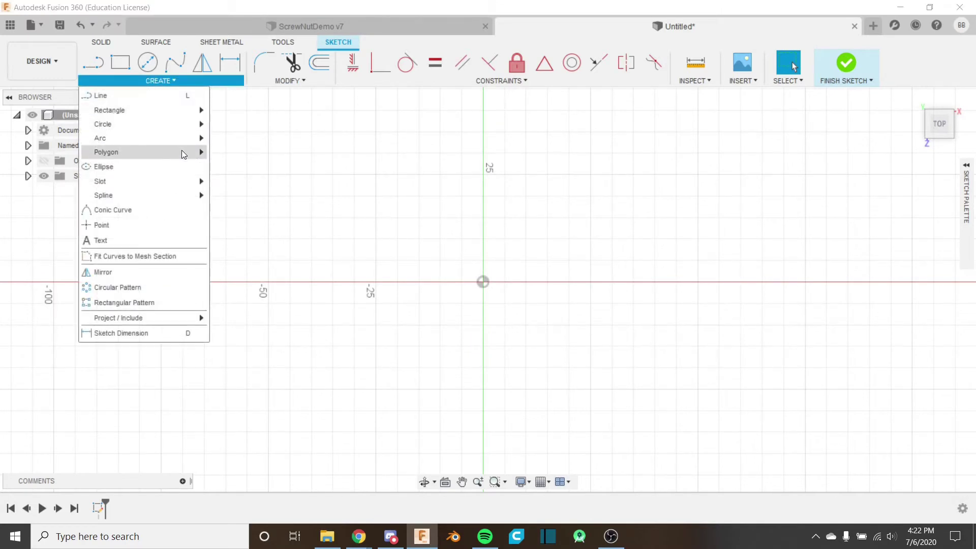
mouse_move(183, 152)
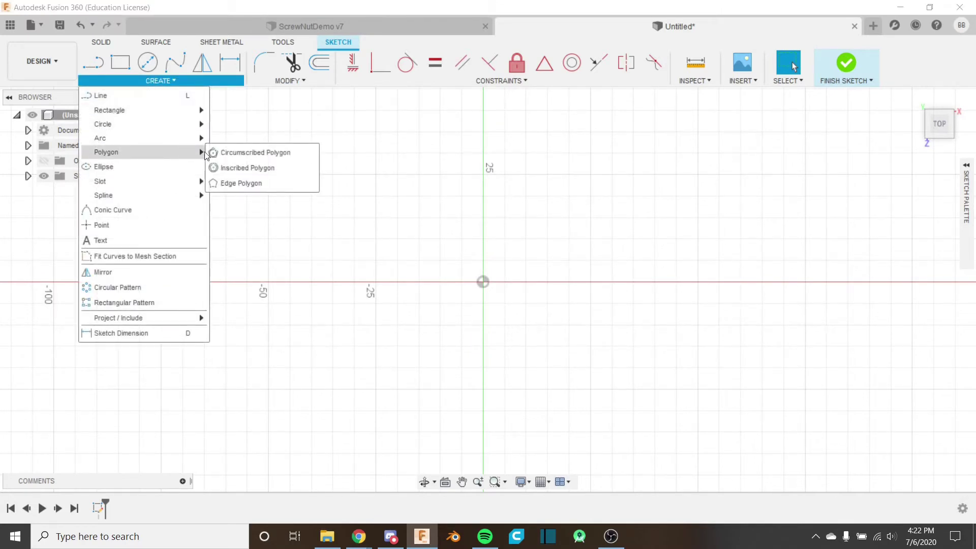
click(244, 156)
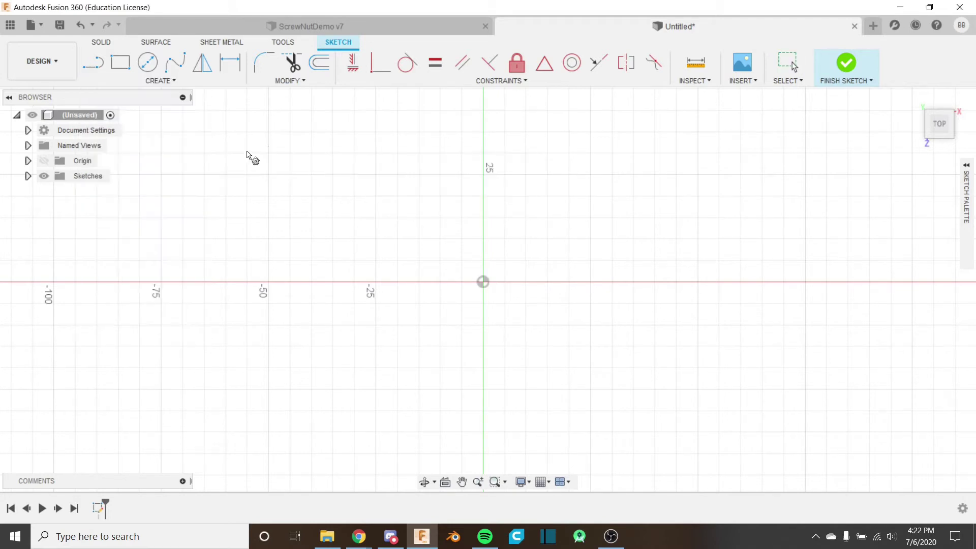
click(483, 282)
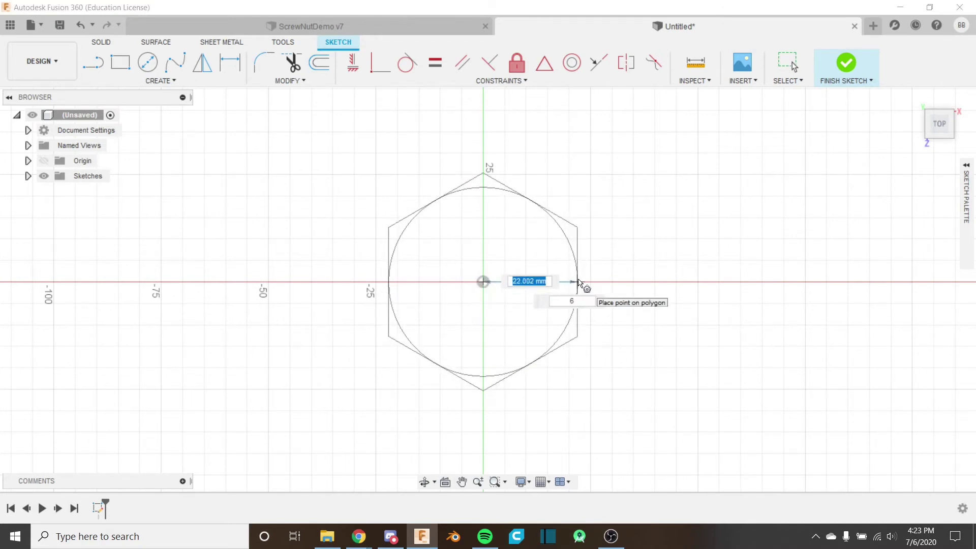
text(fla)
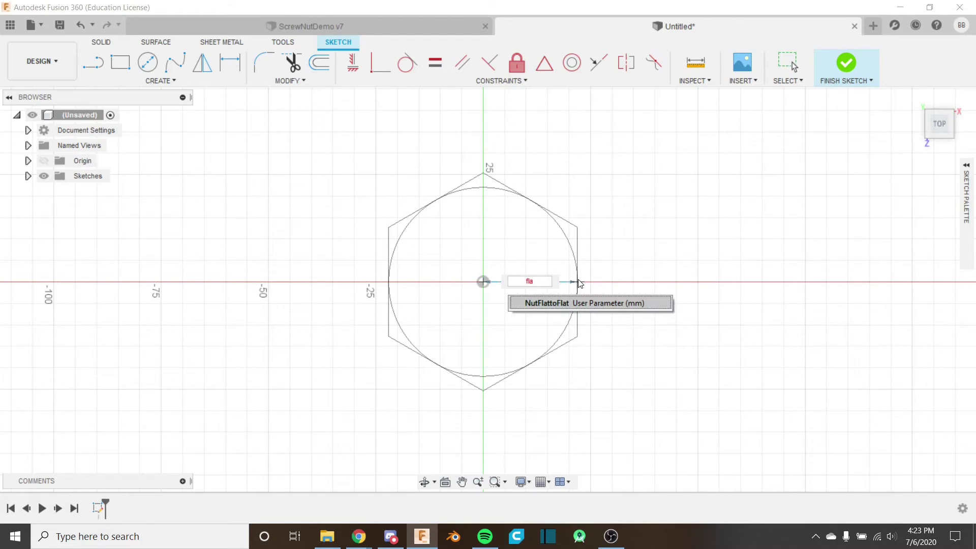
key(Tab)
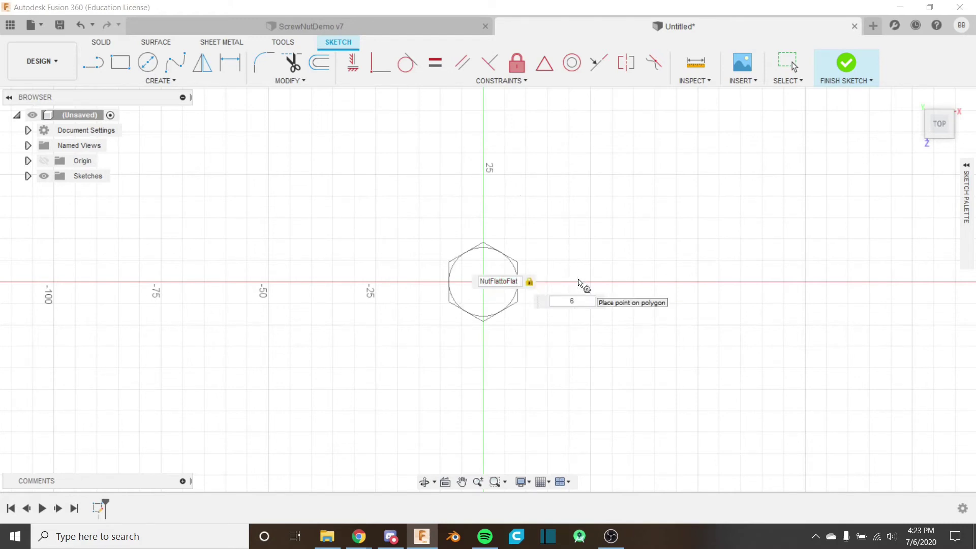
scroll(528, 275, up, 2)
scroll(513, 269, up, 3)
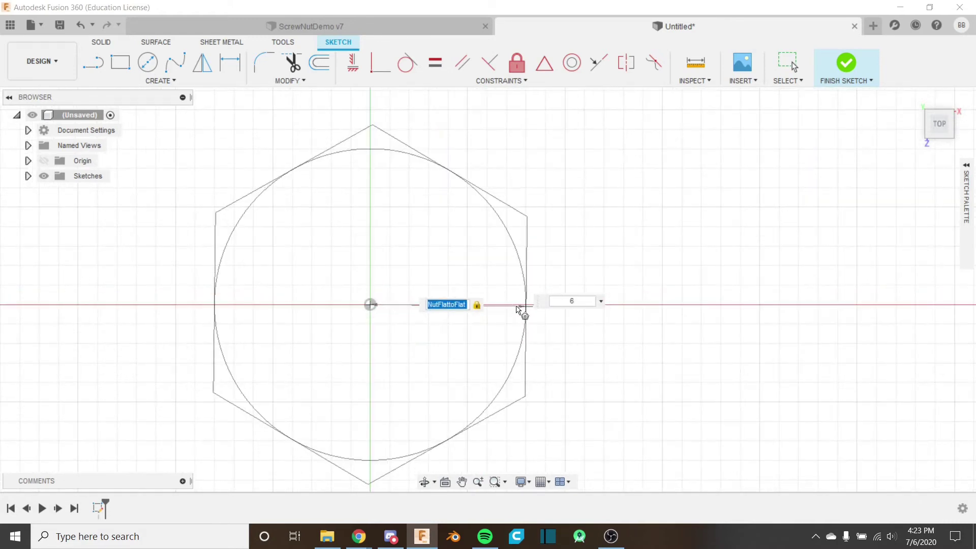
click(524, 307)
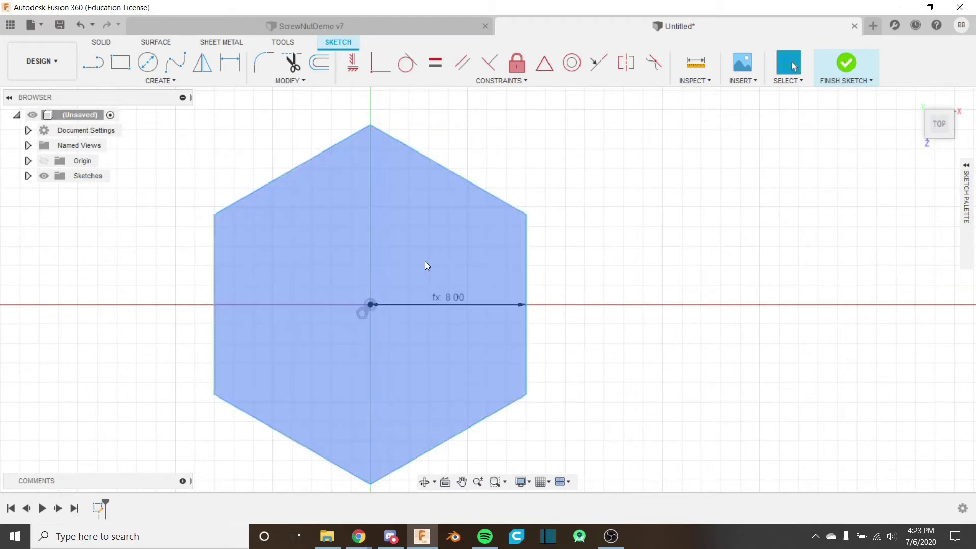
Step: Rotate the hexagon about its centre by dragging its lower-right vertex
scroll(406, 271, down, 3)
scroll(389, 313, up, 2)
mouse_move(529, 241)
middle_down()
mouse_move(573, 191)
mouse_move(597, 239)
middle_up()
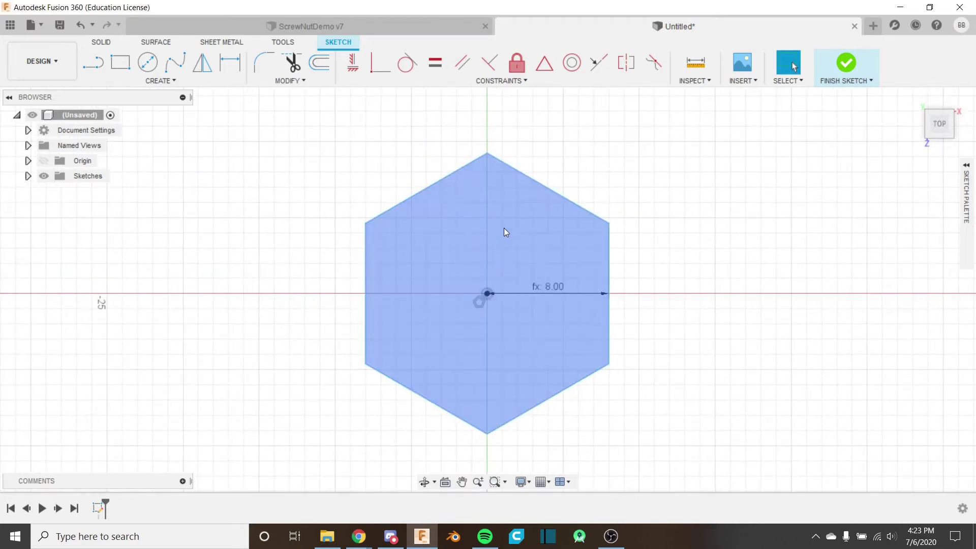
scroll(501, 233, up, 2)
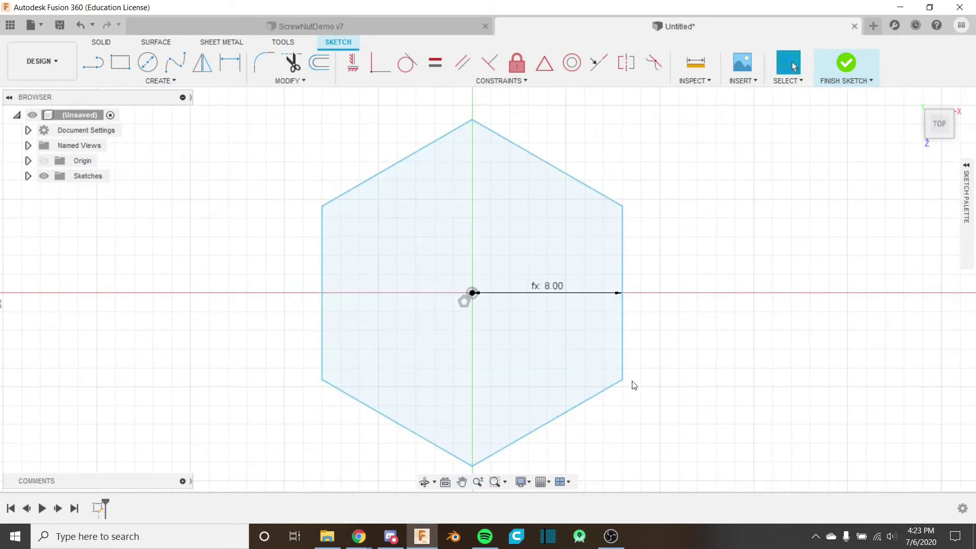
mouse_move(625, 382)
mouse_down()
mouse_move(636, 246)
mouse_move(575, 429)
mouse_move(322, 383)
mouse_move(649, 346)
mouse_move(643, 379)
mouse_up()
Step: Apply a vertical constraint to the hexagon's right edge so the sketch is fully constrained
click(494, 193)
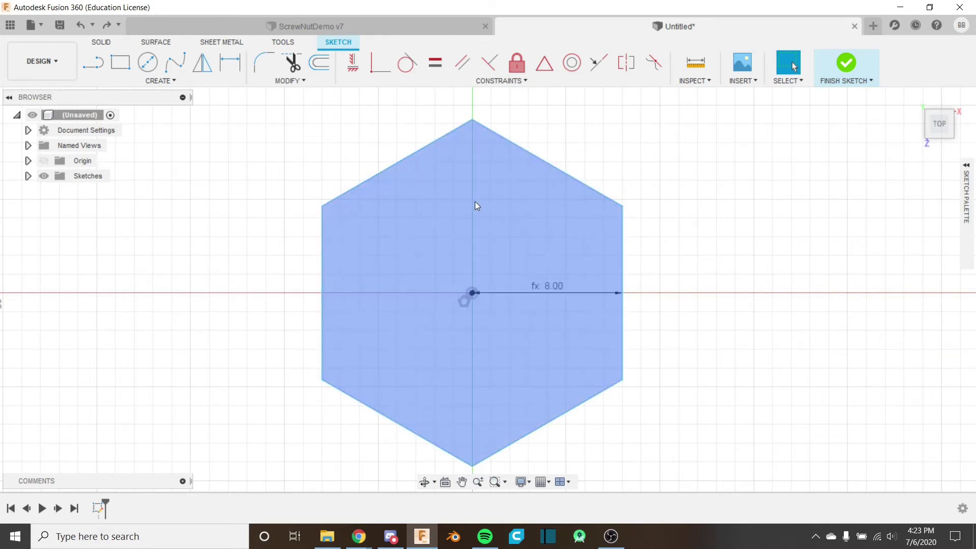
key(Escape)
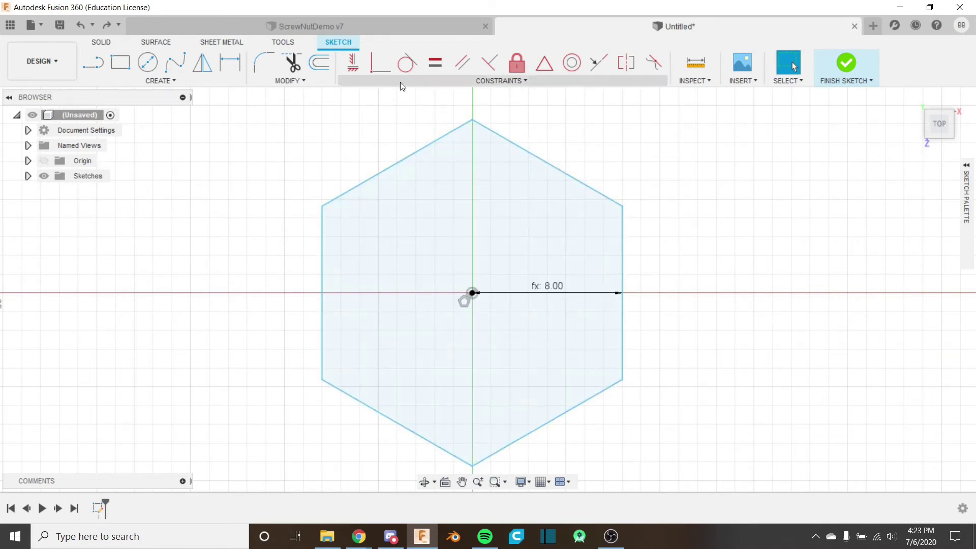
click(353, 64)
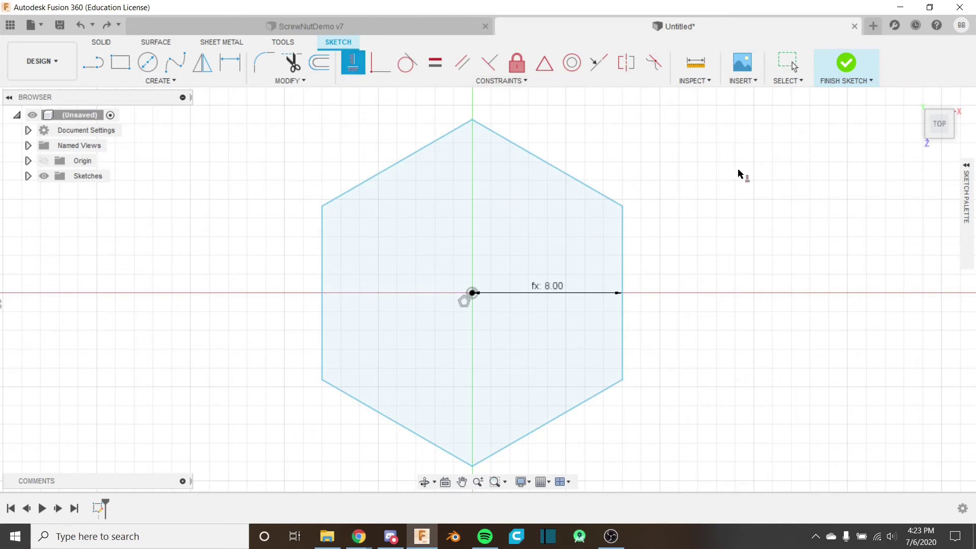
click(621, 277)
key(Escape)
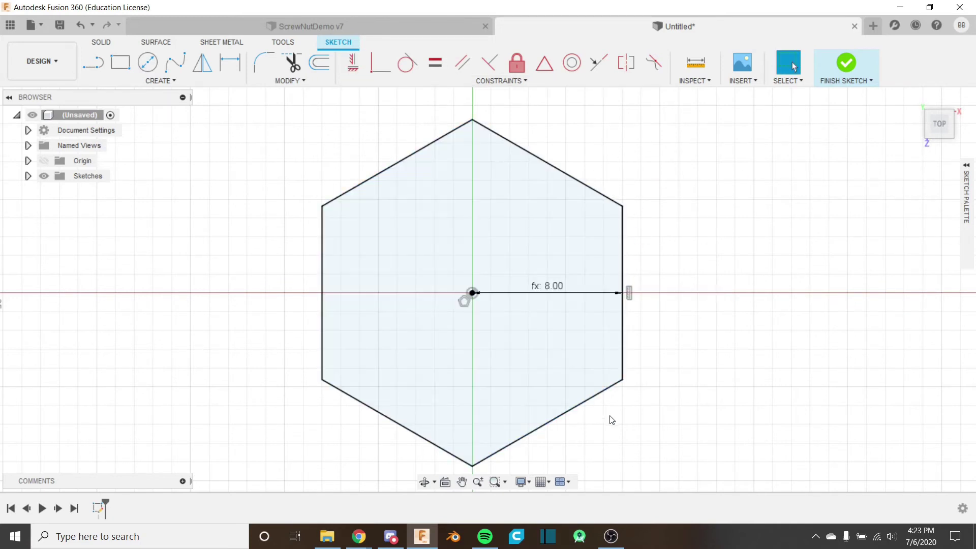
click(622, 380)
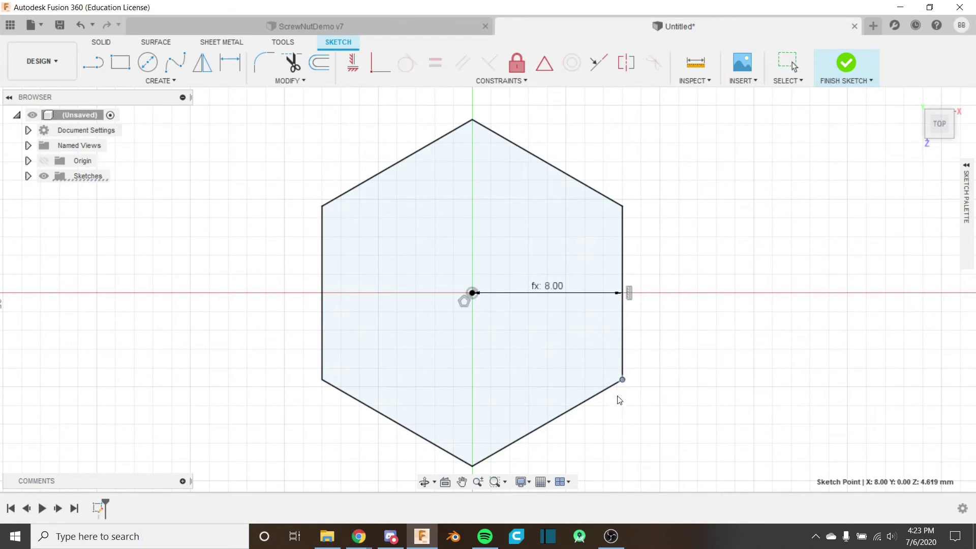
click(704, 348)
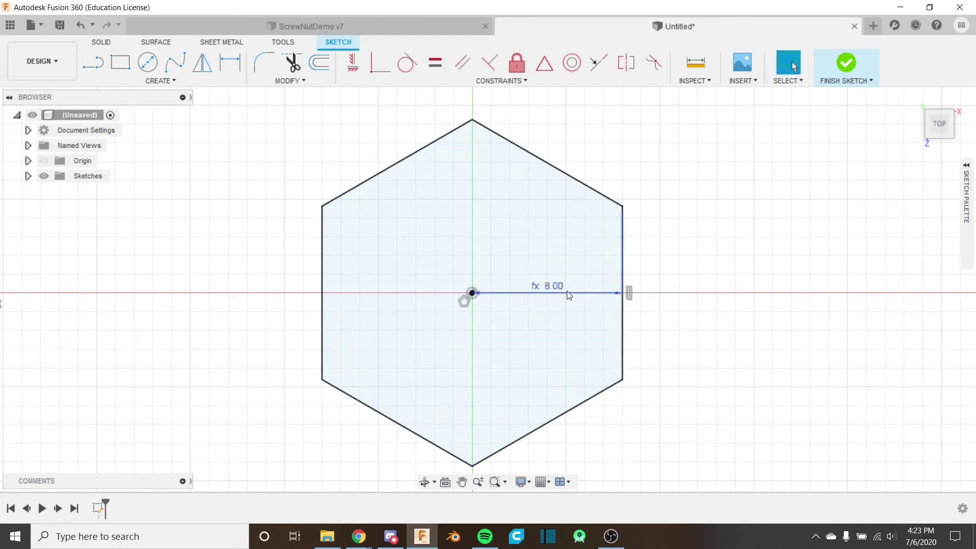
scroll(549, 277, up, 3)
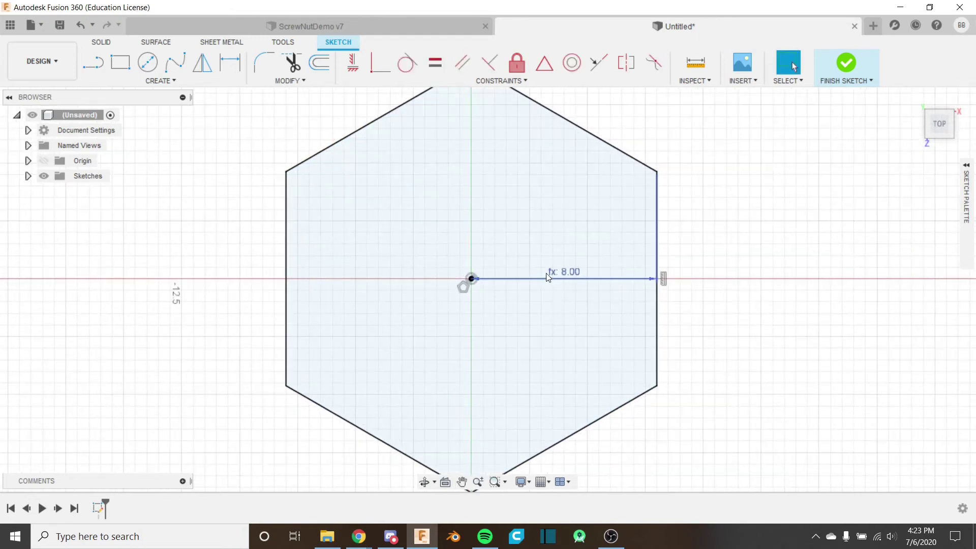
scroll(548, 278, down, 2)
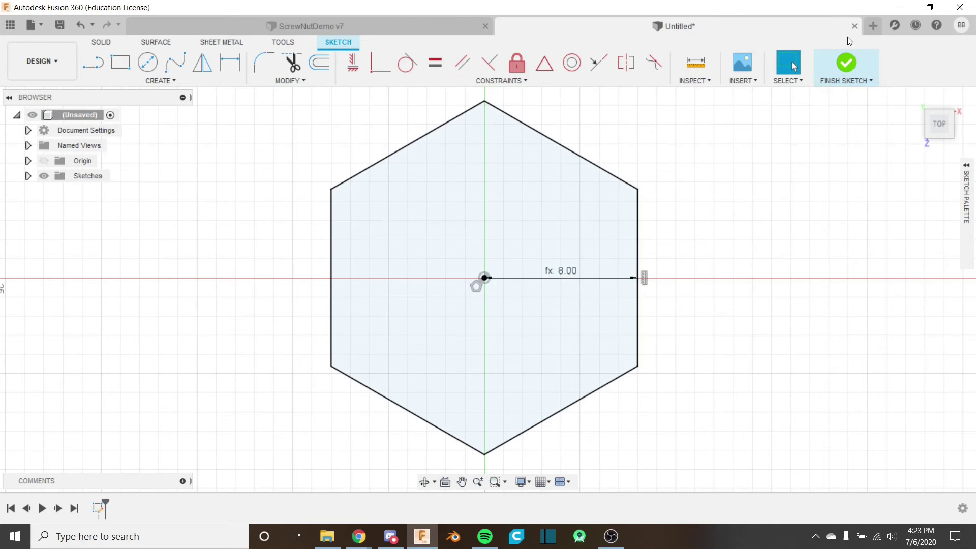
Step: Open a second Untitled design and start a sketch on its horizontal ground plane
click(871, 24)
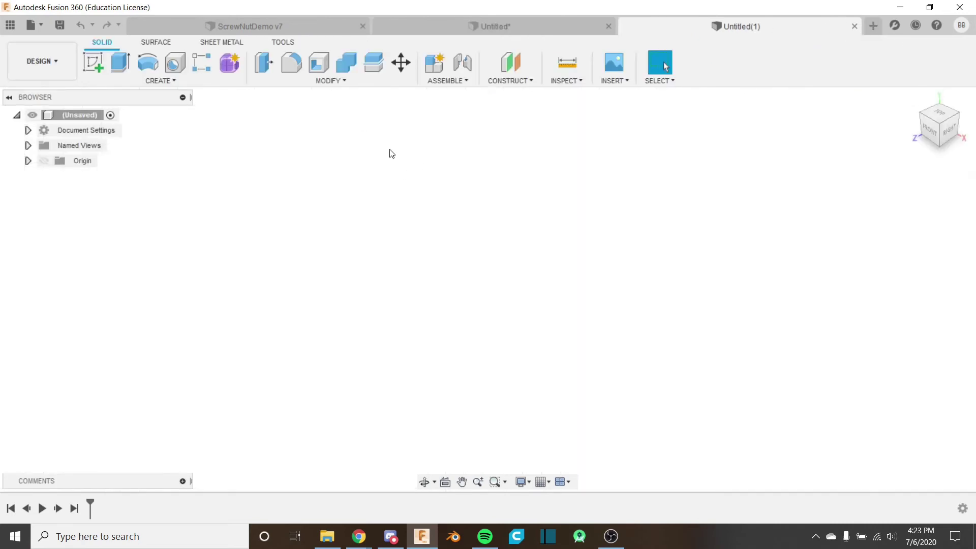
click(94, 63)
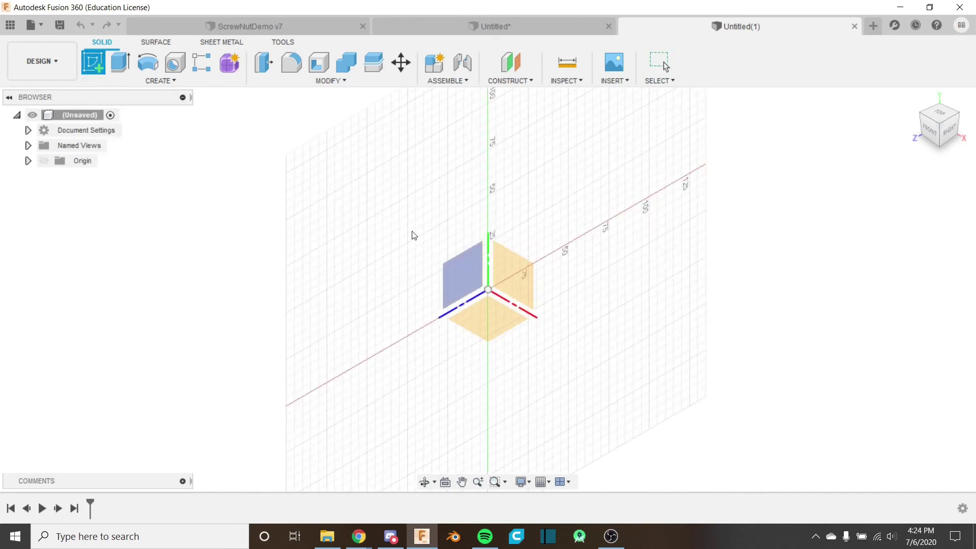
click(497, 325)
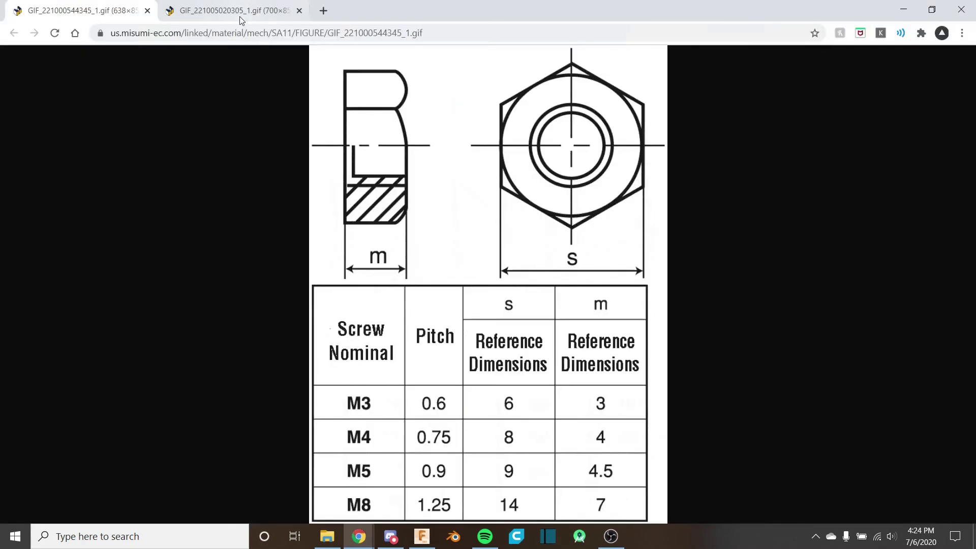
Step: Check Chrome's MISUMI socket head screw chart, then return to the Fusion 360 sketch
click(239, 12)
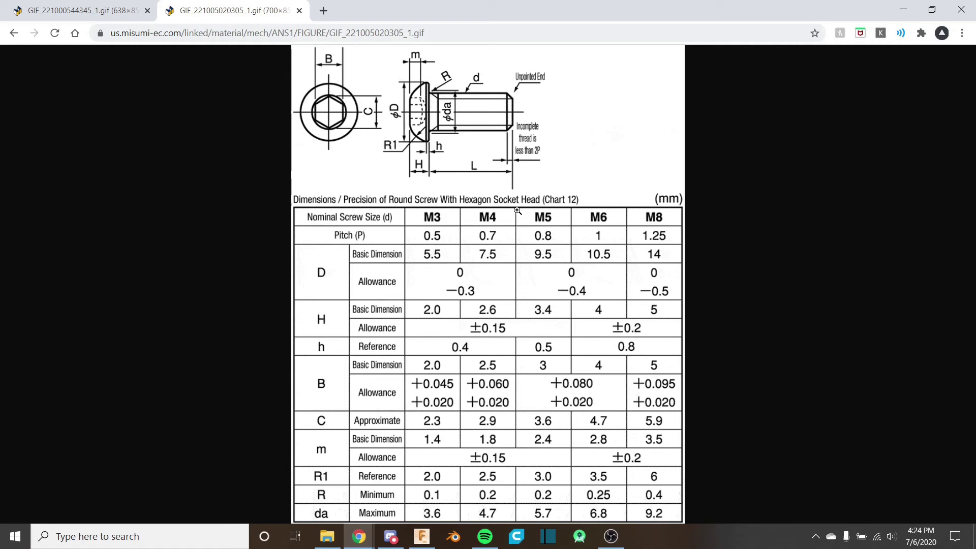
key(alt+Tab)
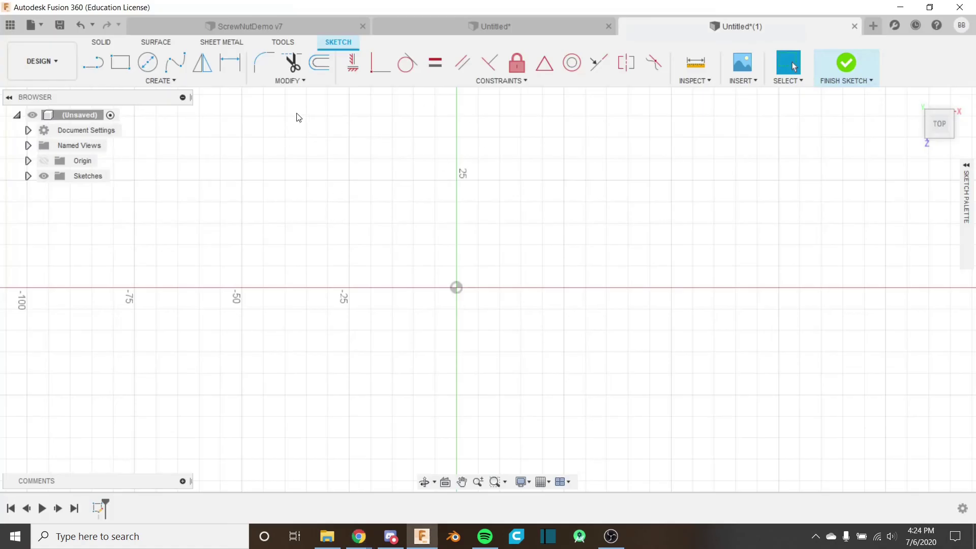
Step: Create the user parameter ScrewDiameter with expression 4 mm in Change Parameters
click(298, 83)
click(313, 205)
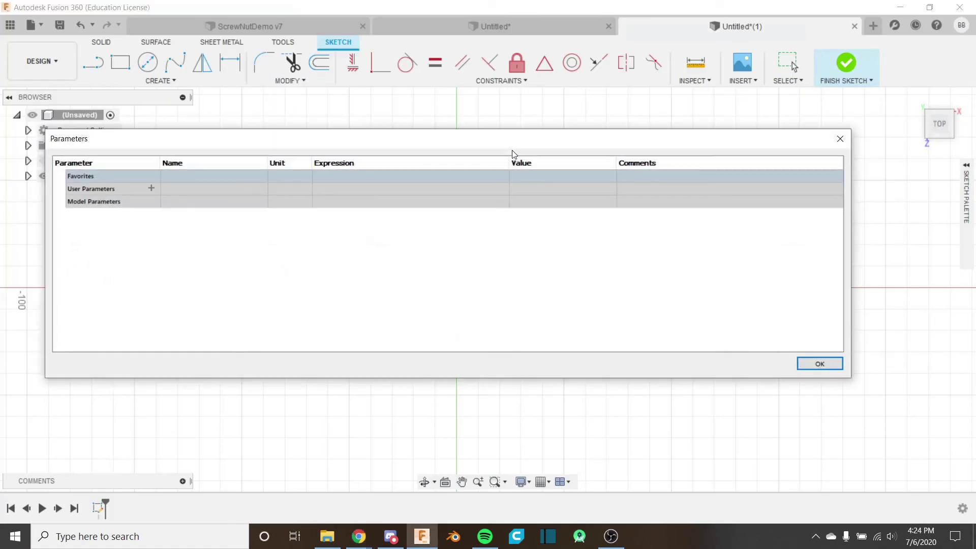
click(150, 188)
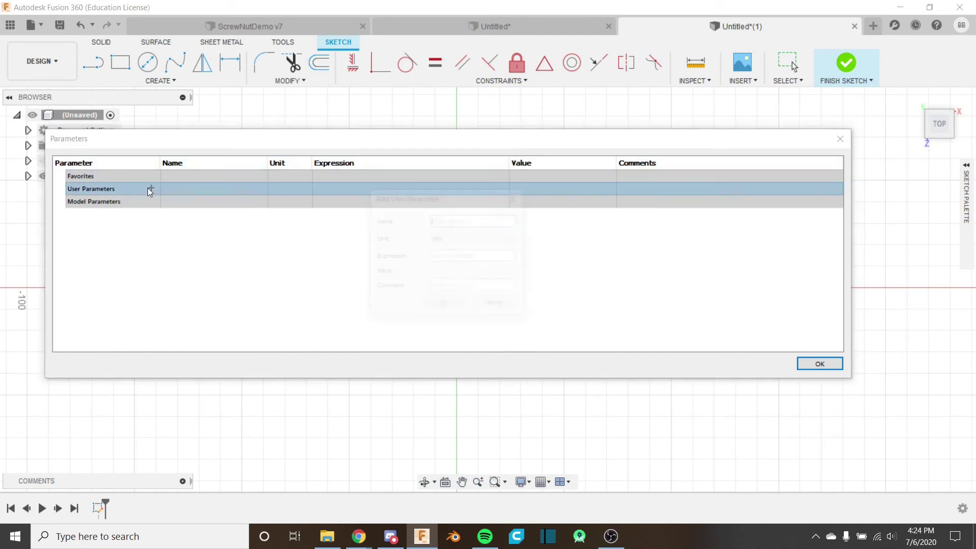
text(Screw)
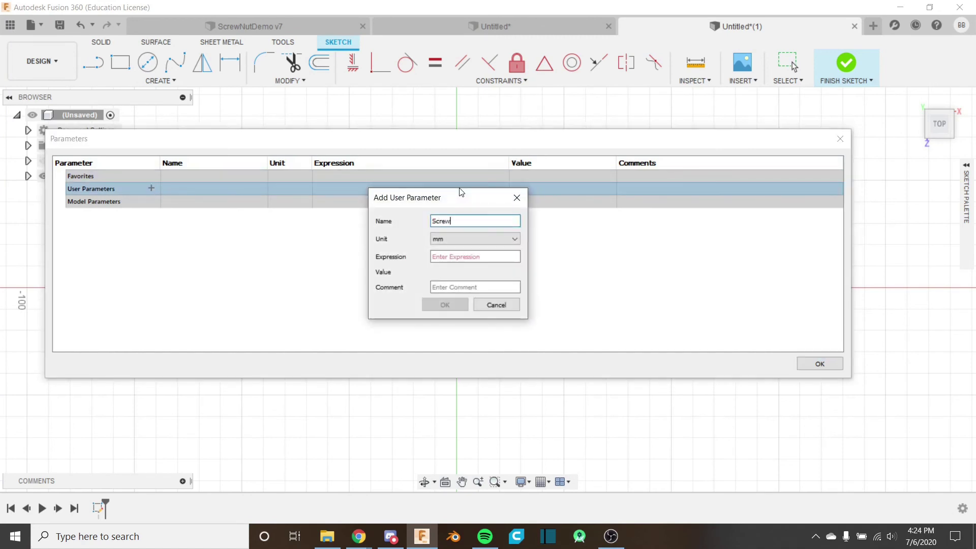
text(Diameter)
click(486, 257)
text(4)
click(445, 304)
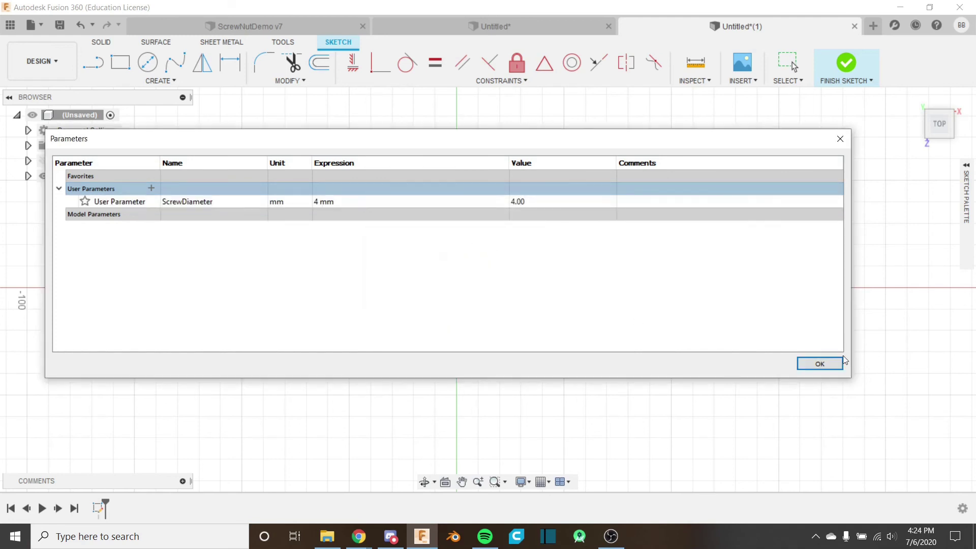
click(819, 364)
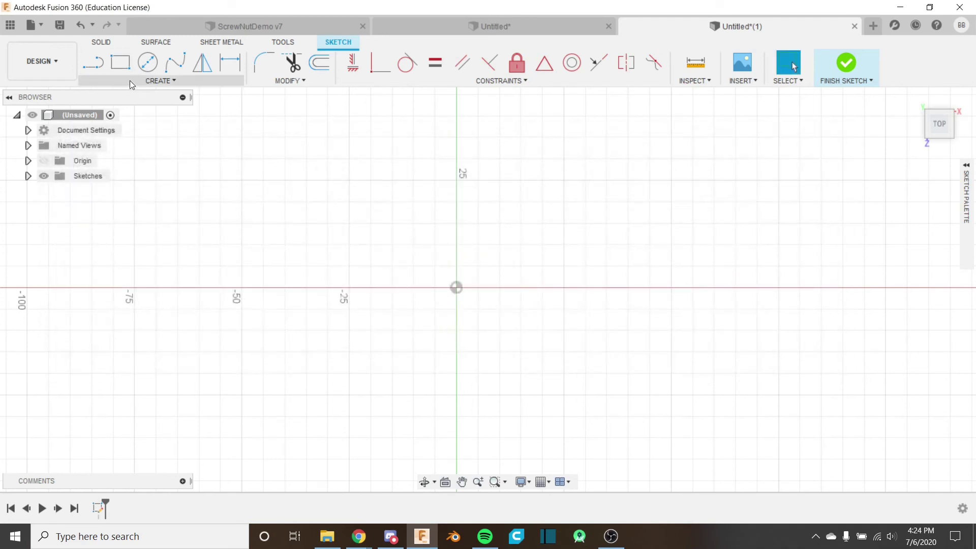
Step: Draw an origin-centred circle with diameter ScrewDiameter (Ø4.00), briefly comparing with the nut design
click(148, 62)
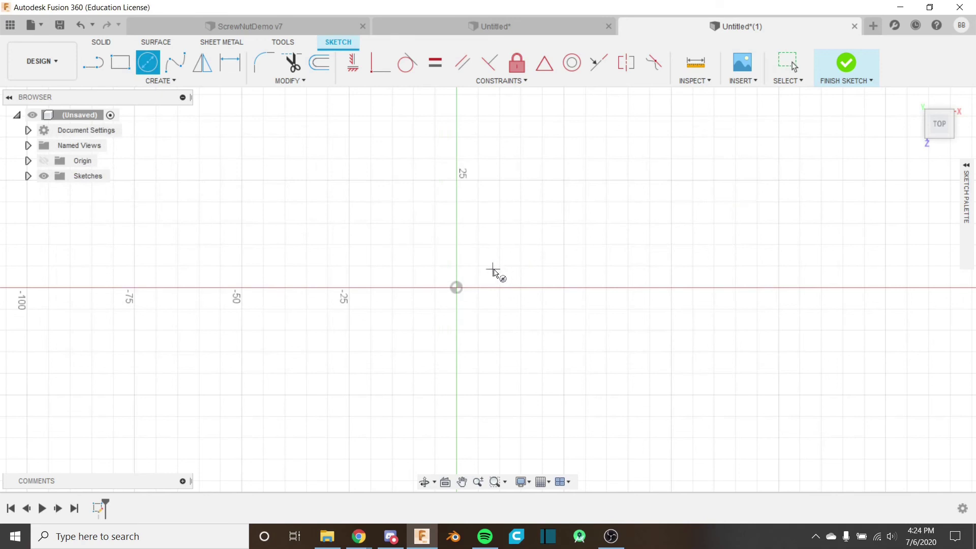
click(456, 287)
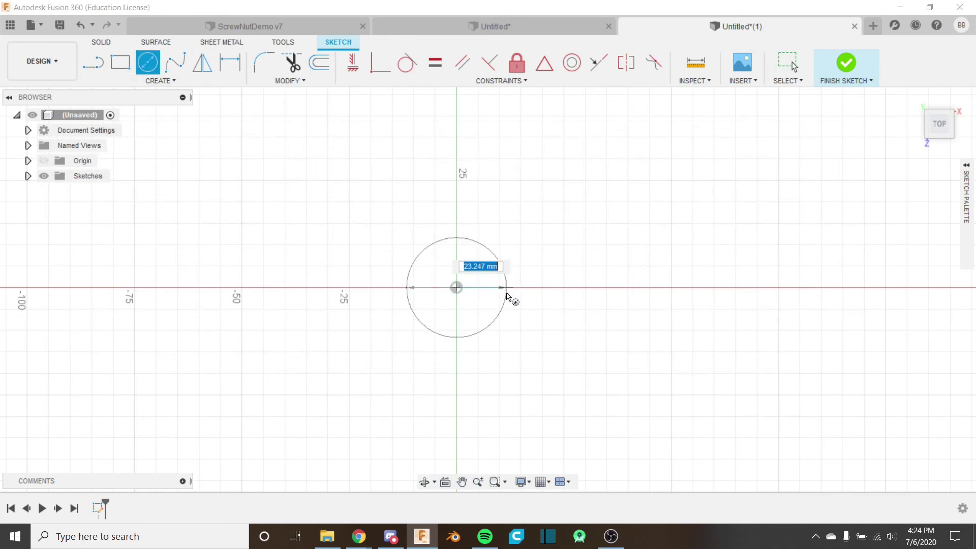
text(diam)
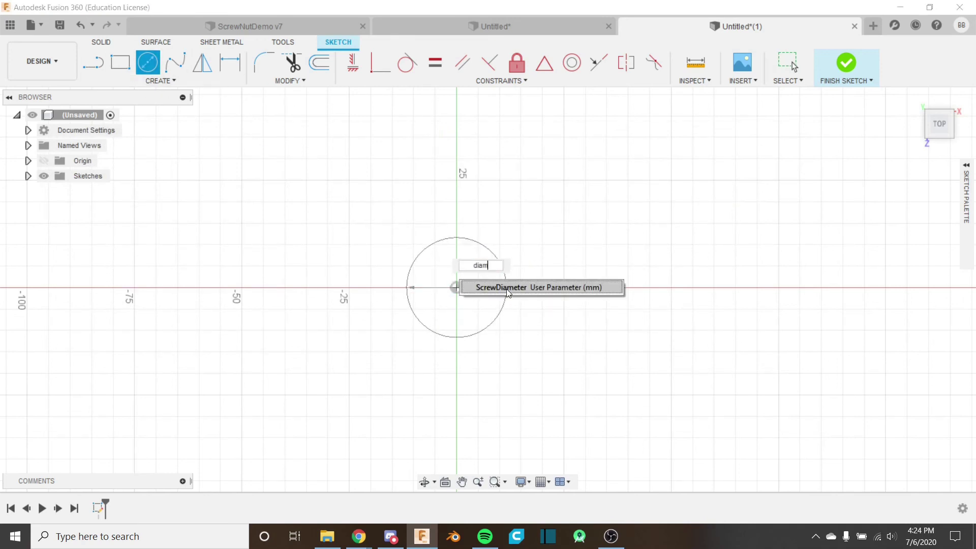
click(508, 293)
key(Return)
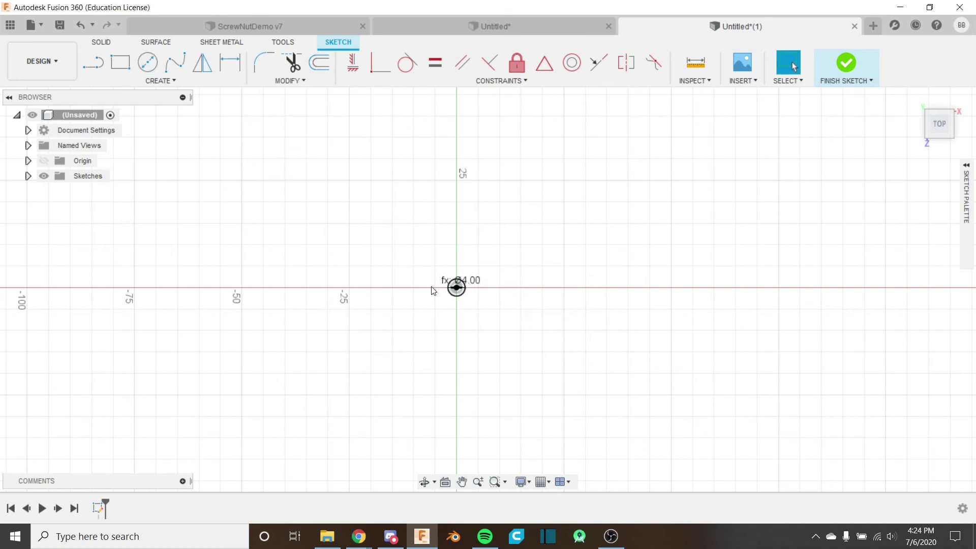
scroll(433, 290, up, 10)
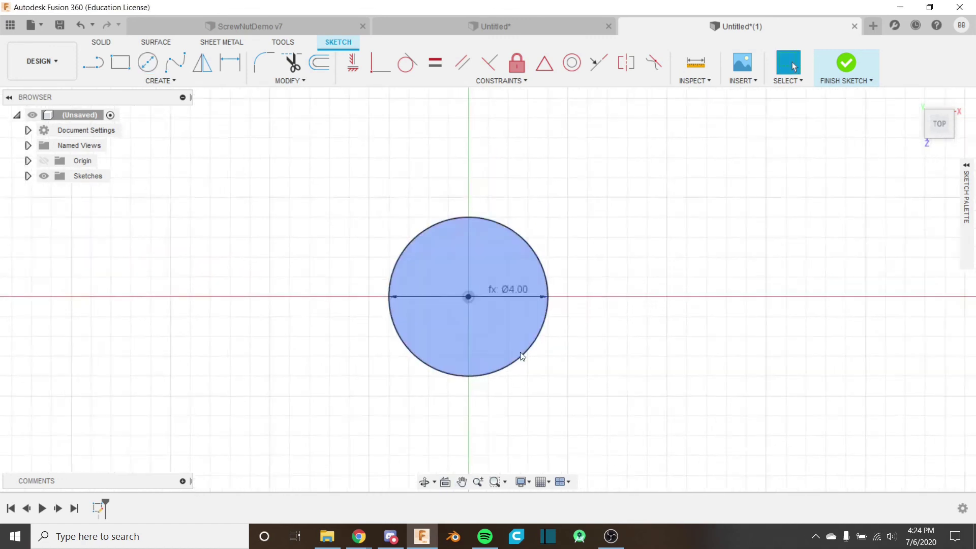
scroll(522, 356, up, 3)
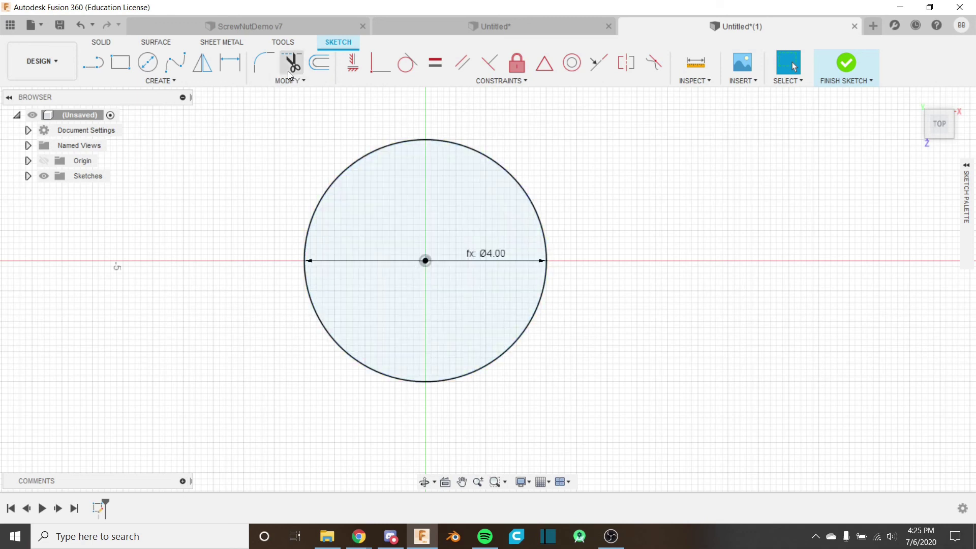
click(294, 25)
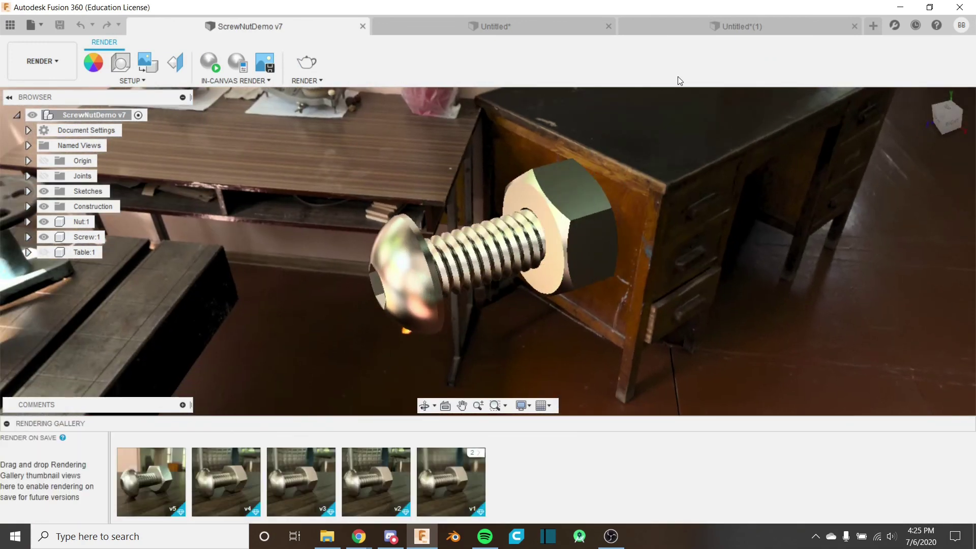
click(751, 29)
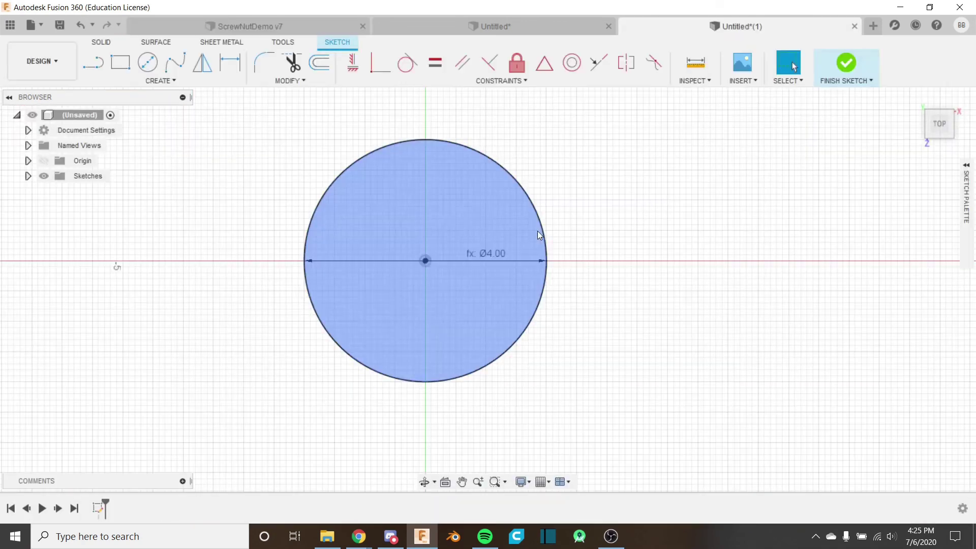